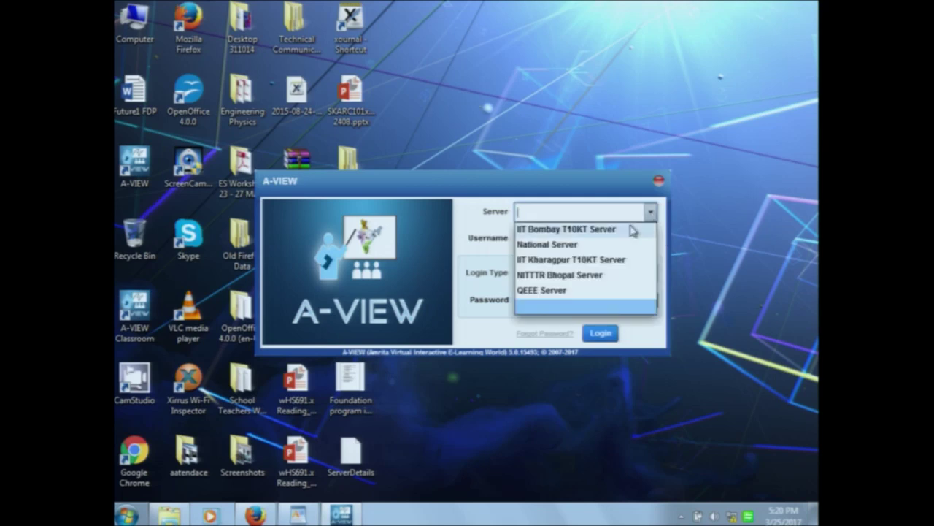
Step: Log in to the IIT Bombay T10KT Server with the teacher's username and account password
left_click(632, 231)
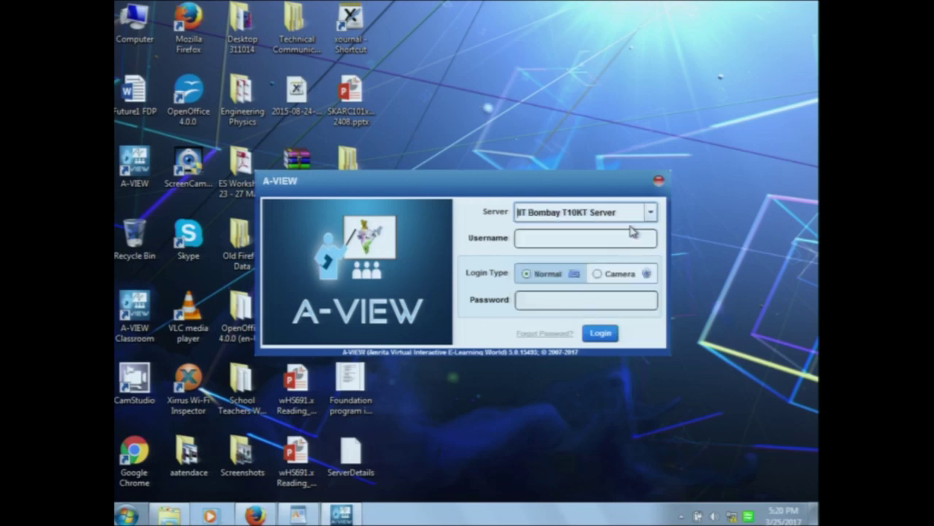
left_click(594, 236)
type("T")
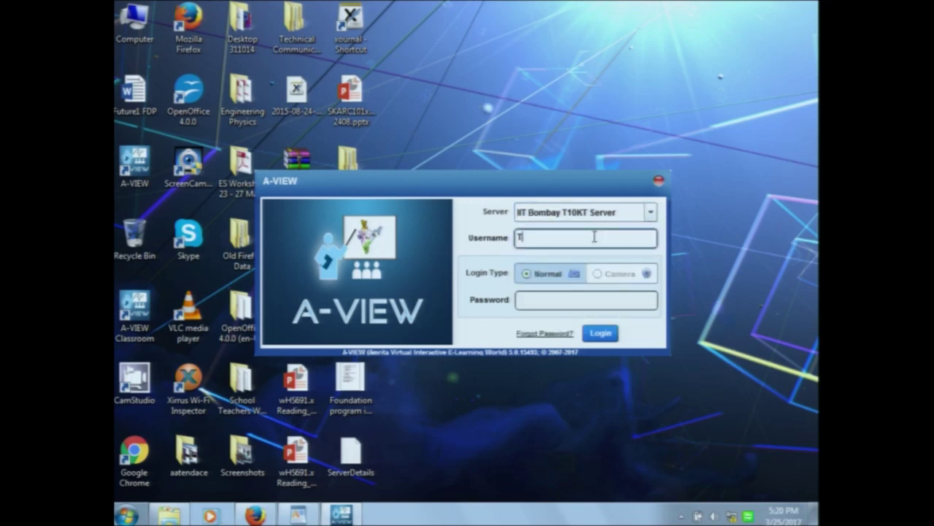
key("BackSpace")
type("tteacher")
key("Tab")
type("**********")
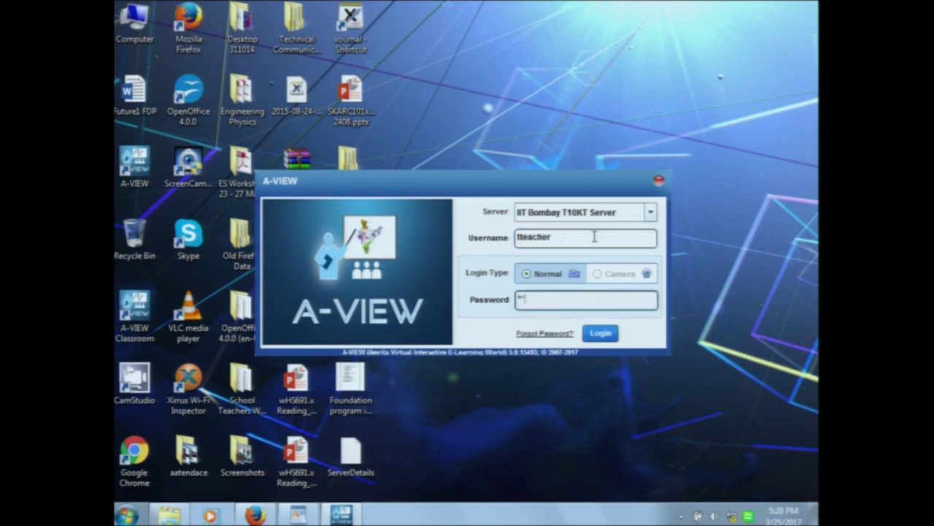
type("**")
left_click(602, 338)
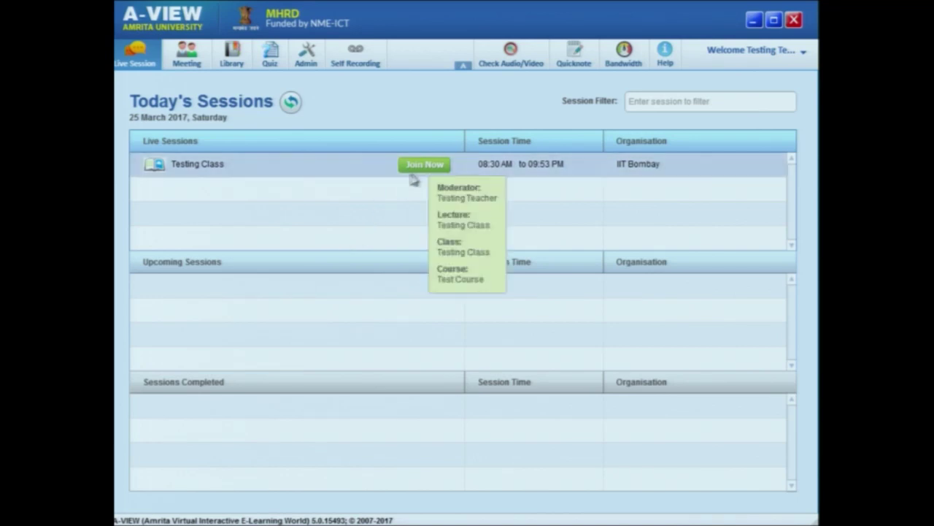
Step: Join the live Testing Class session and open its audio/video start settings
left_click(430, 167)
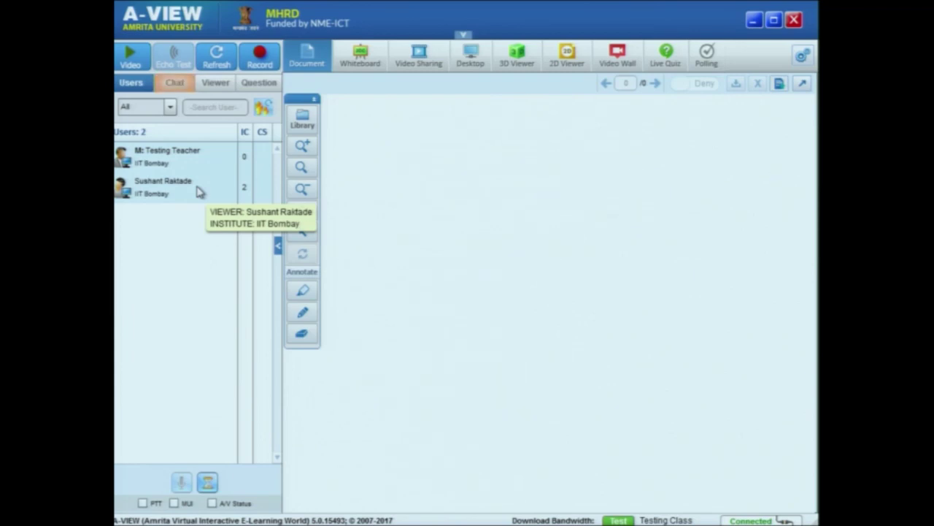
left_click(130, 65)
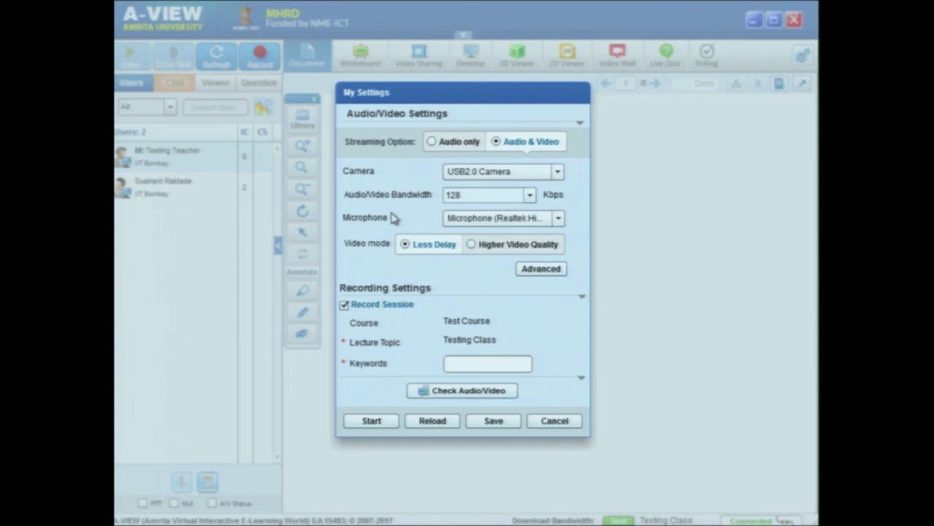
Step: Open the audio/video check, test the Realtek microphone and review the available microphones
left_click(470, 394)
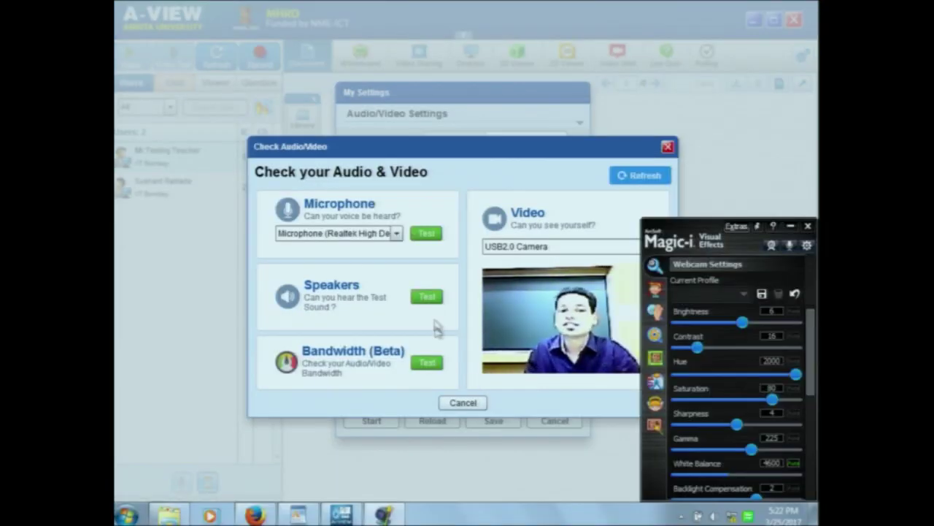
left_click(421, 241)
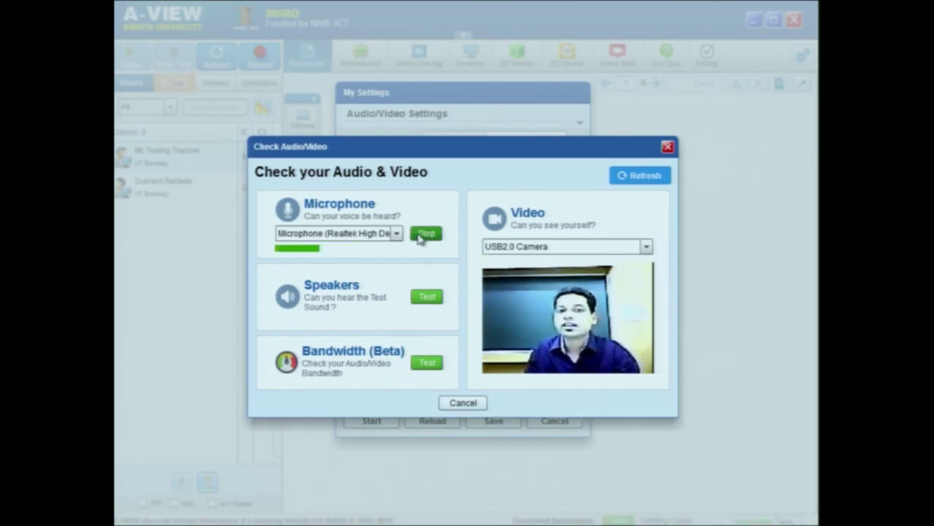
left_click(426, 234)
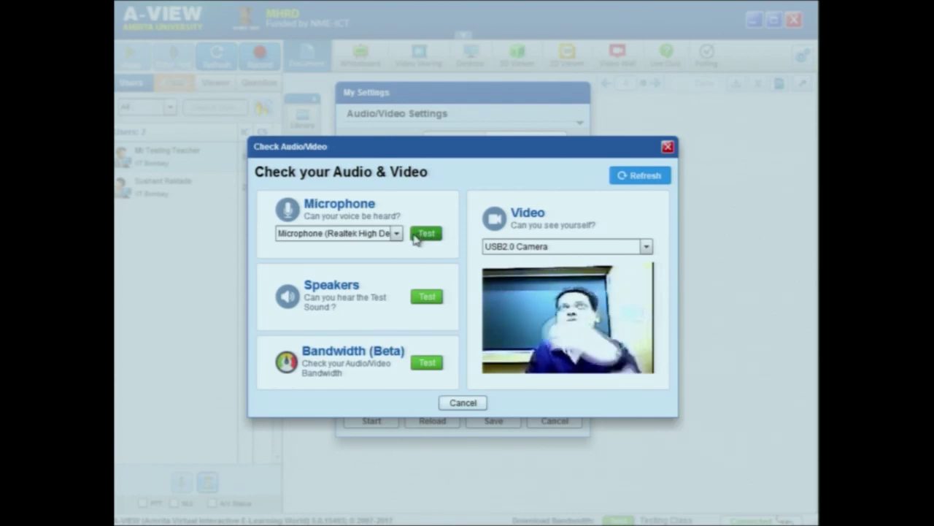
left_click(396, 235)
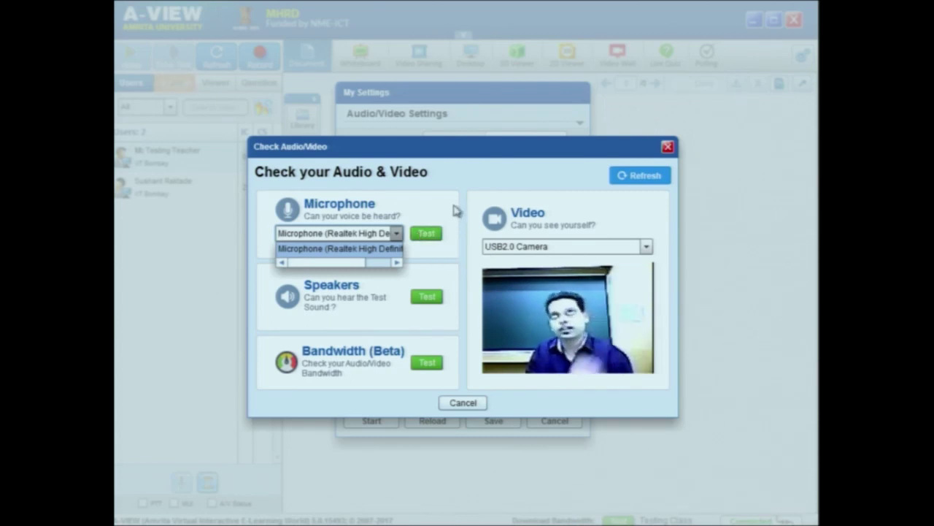
left_click(461, 237)
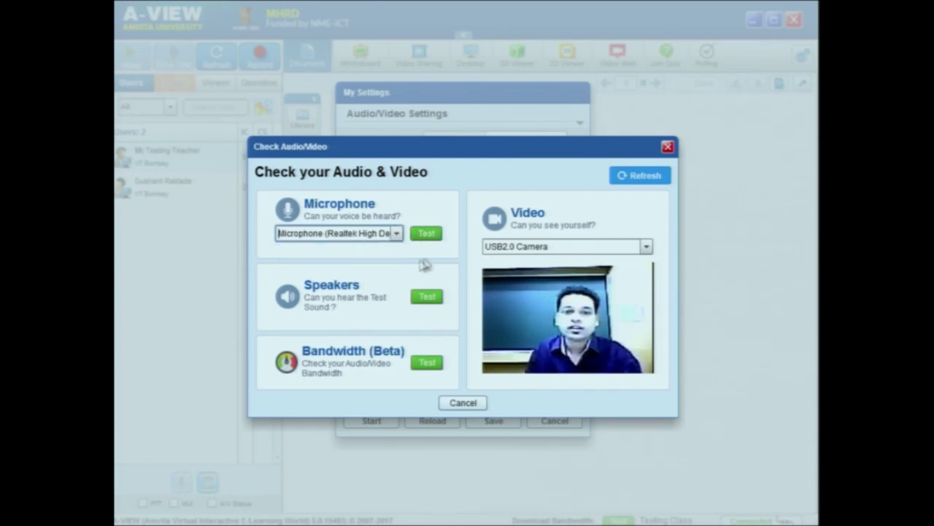
Step: Test the speakers, review the available cameras, and close the audio/video check
left_click(429, 296)
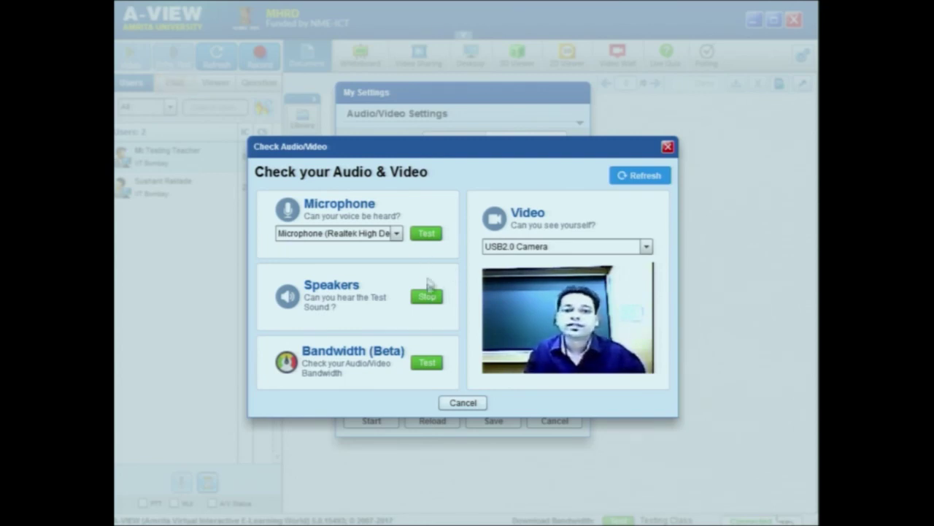
left_click(427, 298)
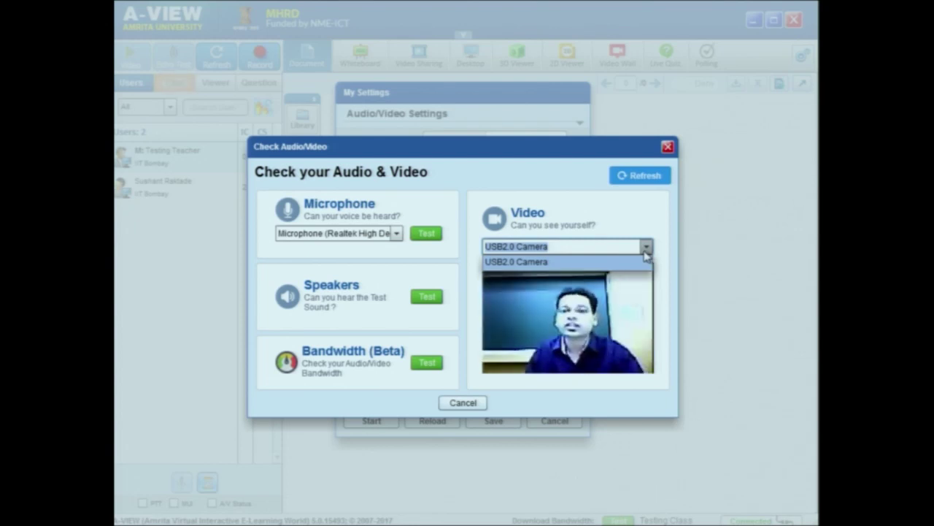
left_click(645, 250)
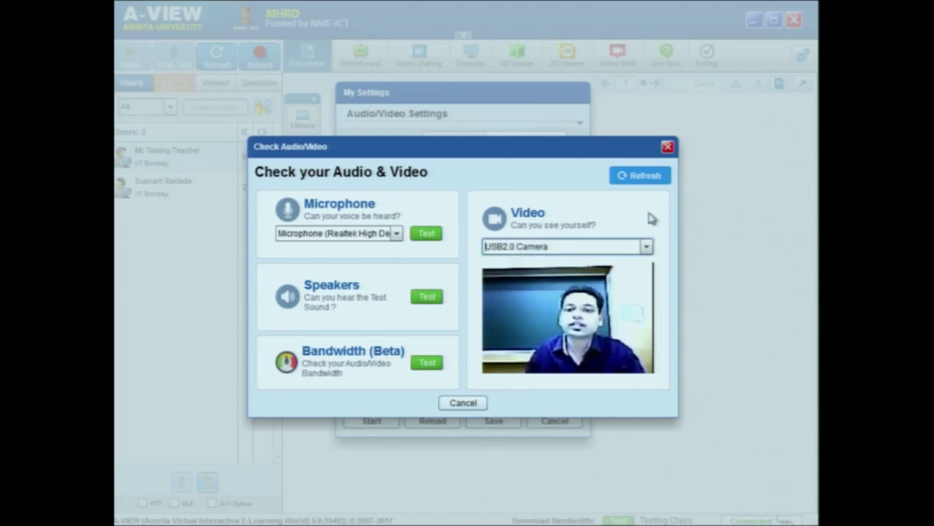
left_click(668, 148)
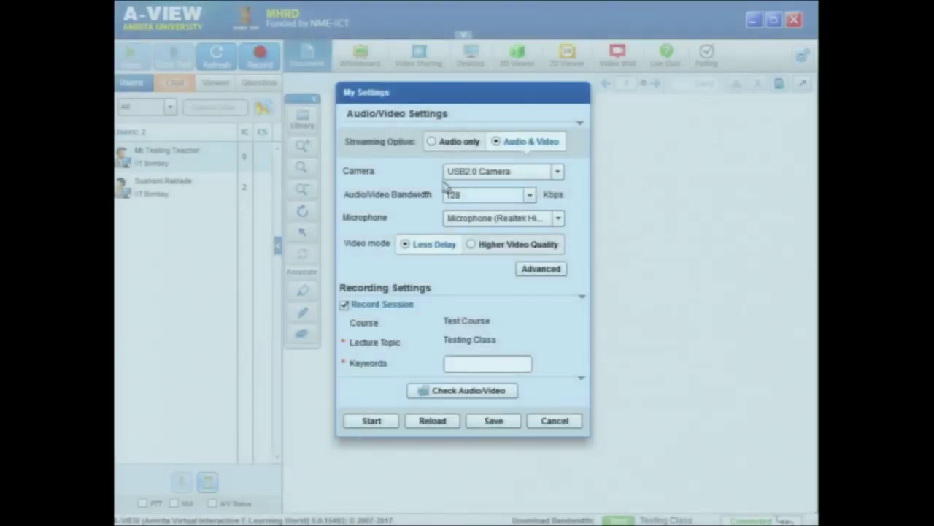
Step: Select USB2.0 Camera as the session camera and review the microphone choices
left_click(507, 173)
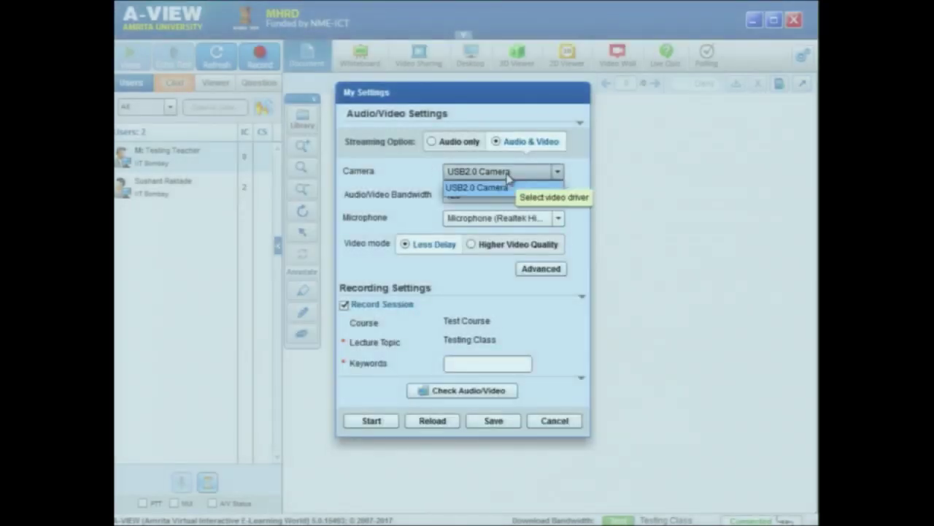
left_click(496, 188)
left_click(501, 219)
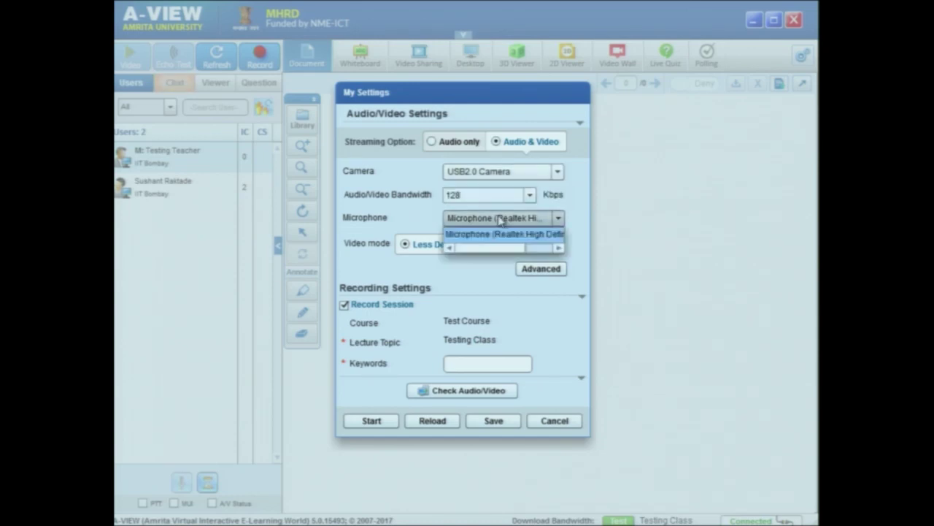
left_click(429, 211)
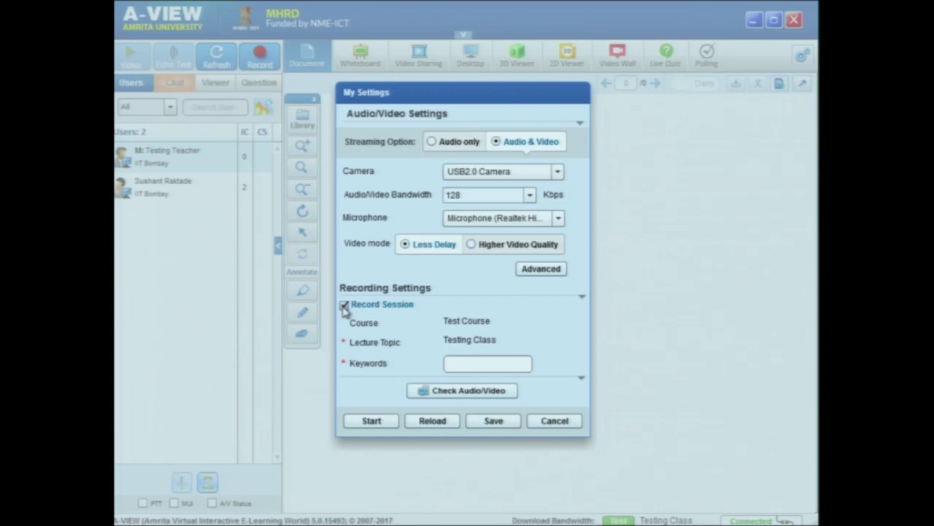
Step: Start the audio and video stream with Record Session enabled, and close the Magic-i webcam settings window
left_click(345, 306)
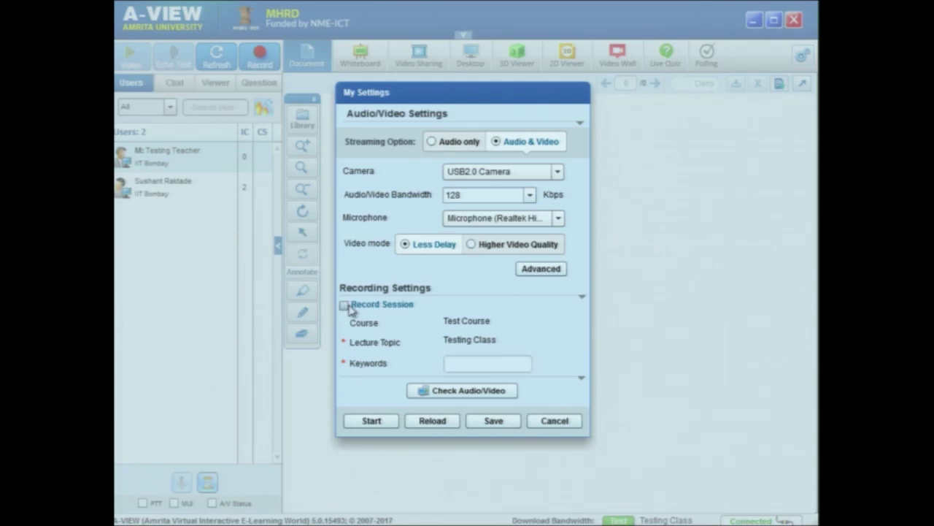
left_click(345, 307)
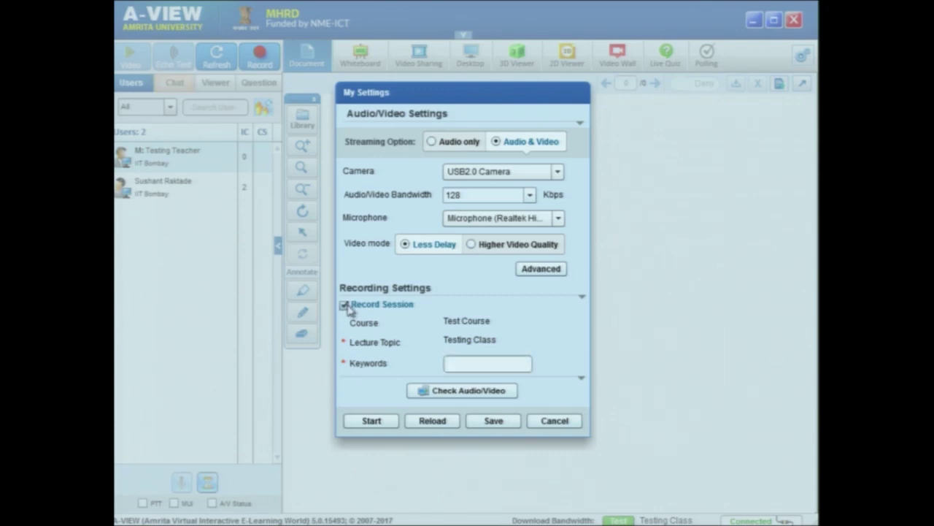
left_click(371, 421)
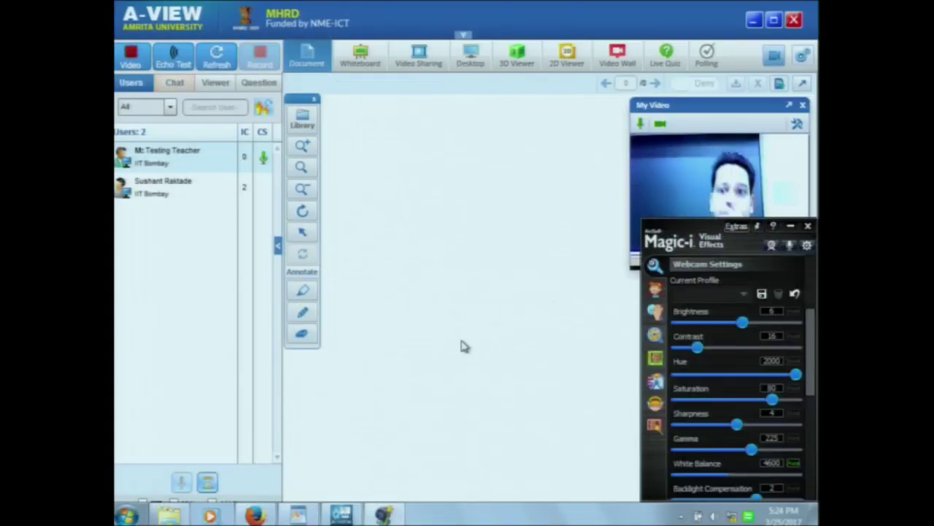
left_click(808, 226)
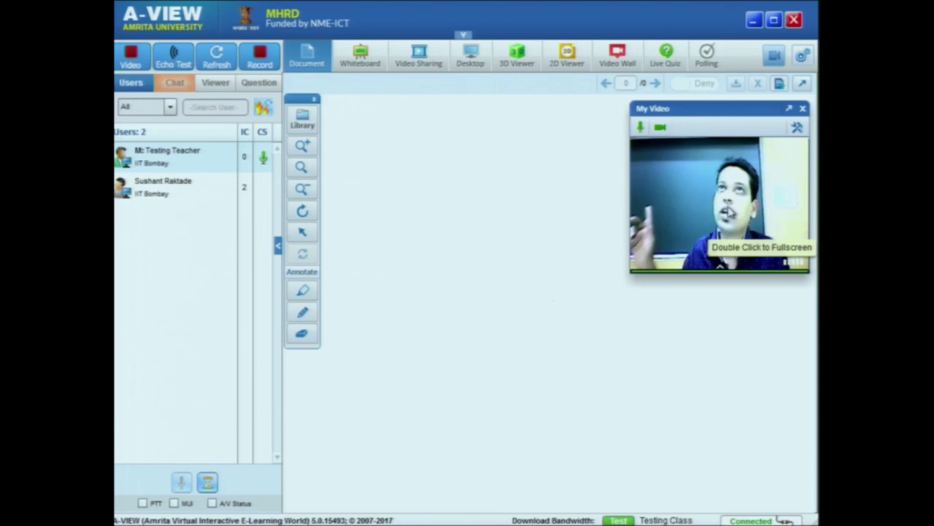
Step: Move the My Video preview up over the header and toggle its display, leaving it closed
left_click_drag(728, 109, 679, 4)
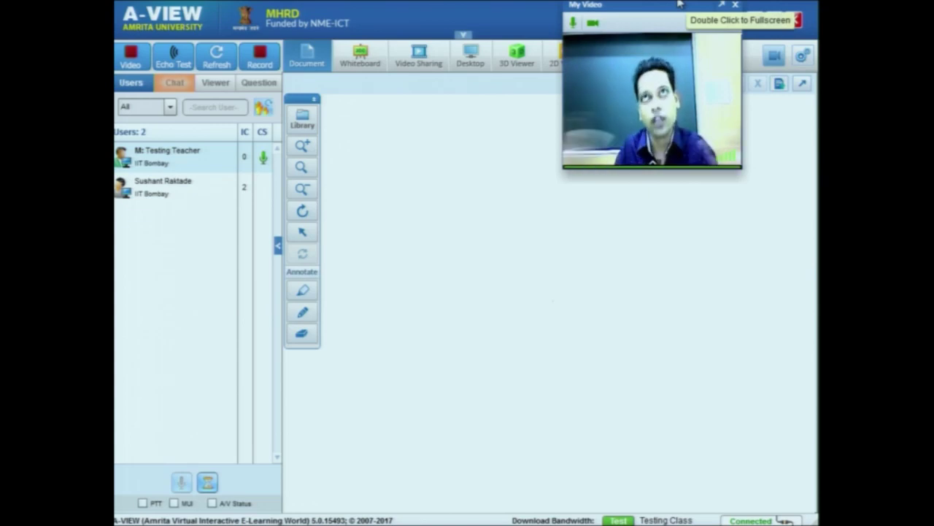
left_click_drag(679, 4, 667, 3)
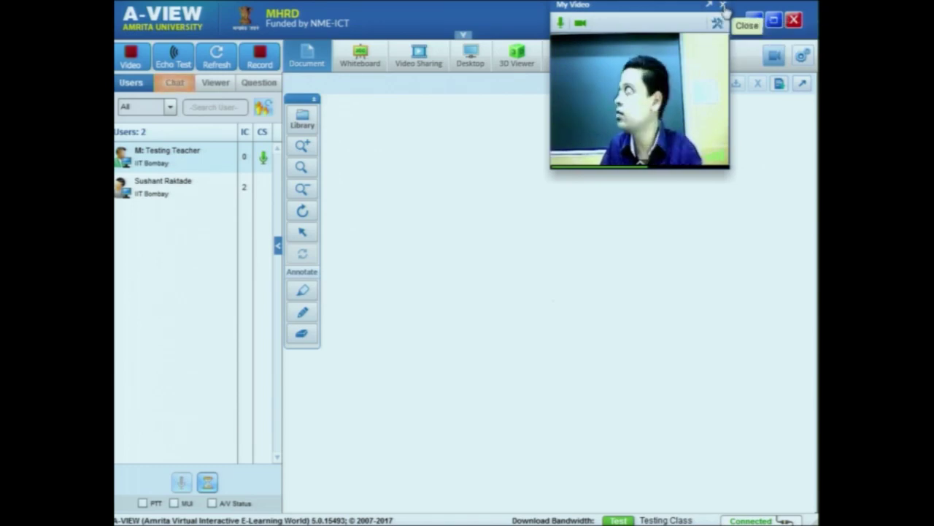
left_click(723, 6)
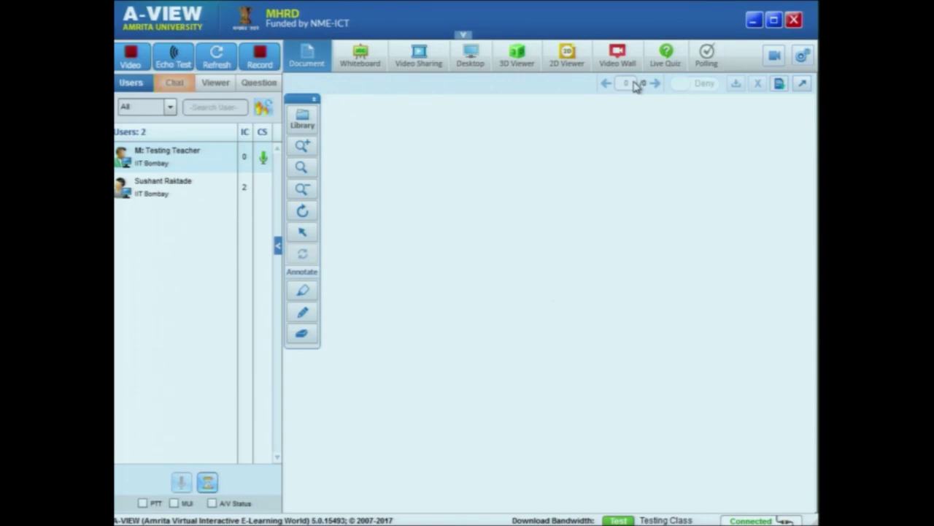
left_click(778, 58)
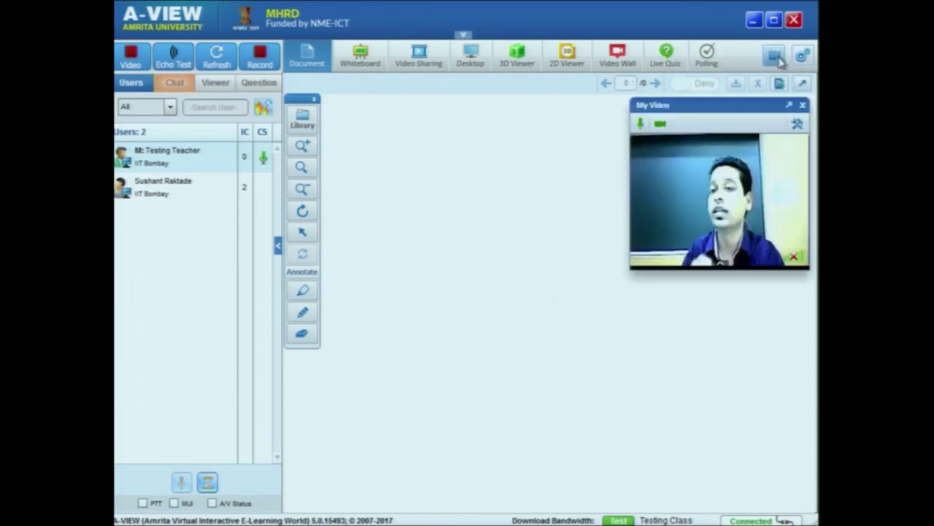
left_click(803, 107)
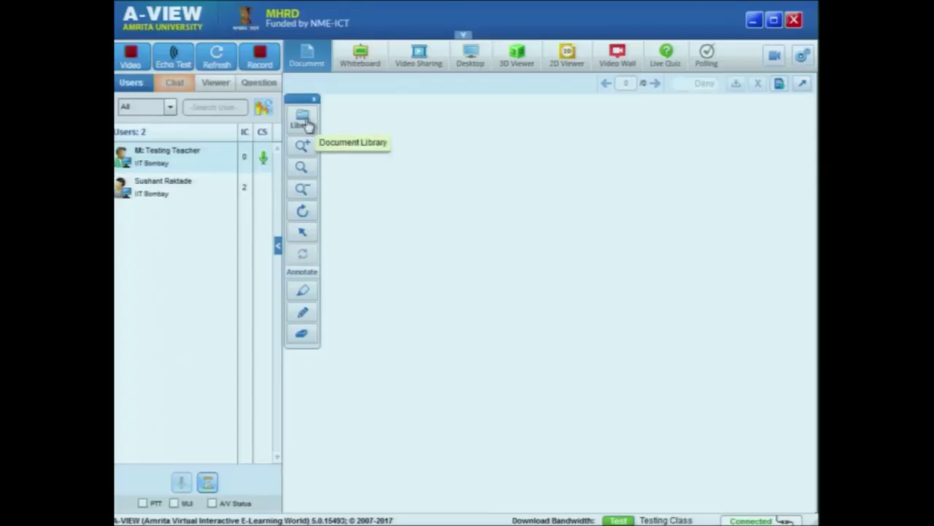
Step: Open the document library and expand the My Documents folder
left_click(305, 120)
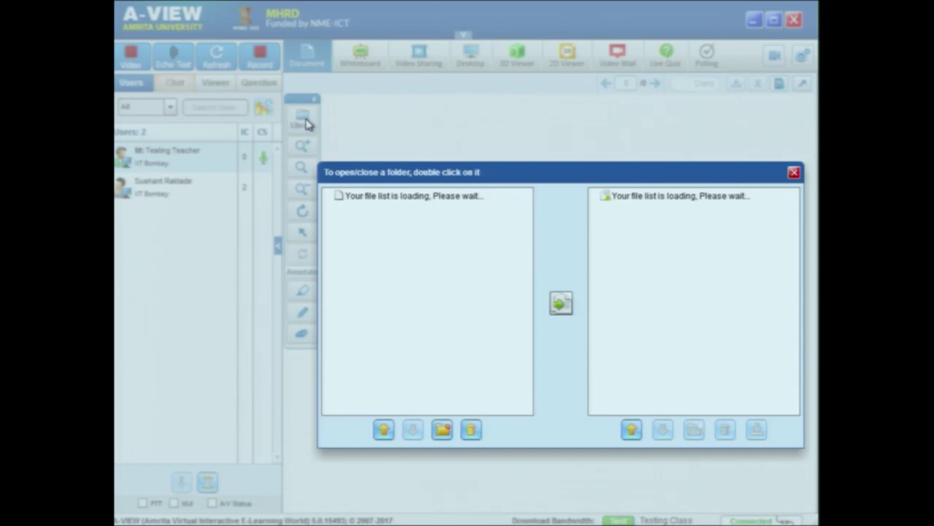
left_click(328, 197)
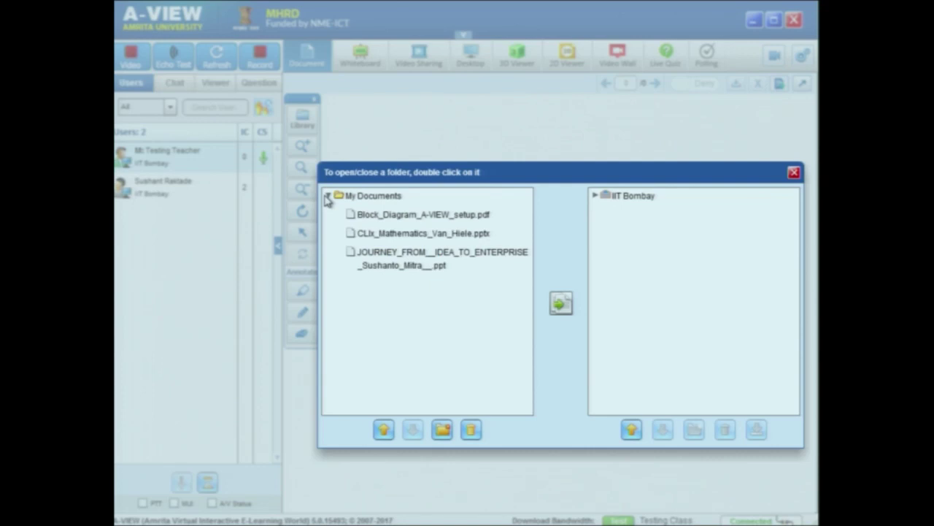
left_click(383, 430)
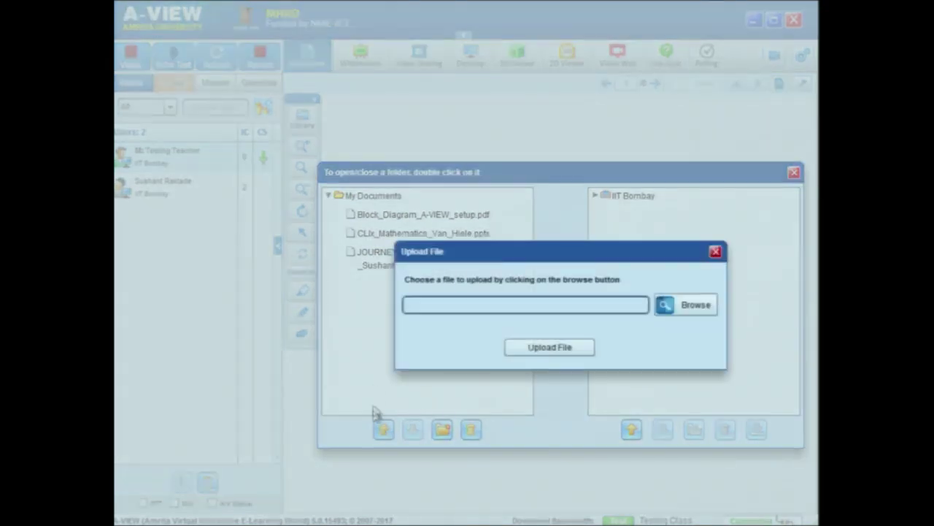
left_click(688, 304)
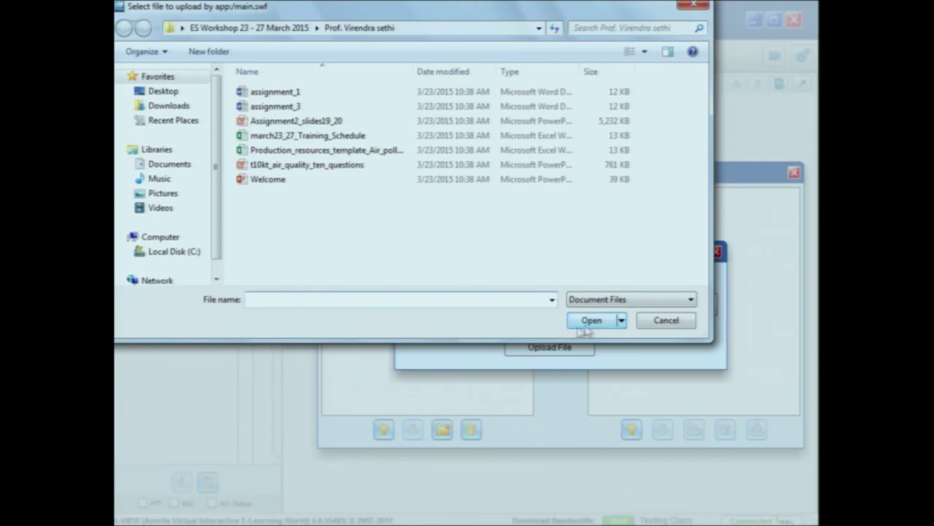
left_click(662, 325)
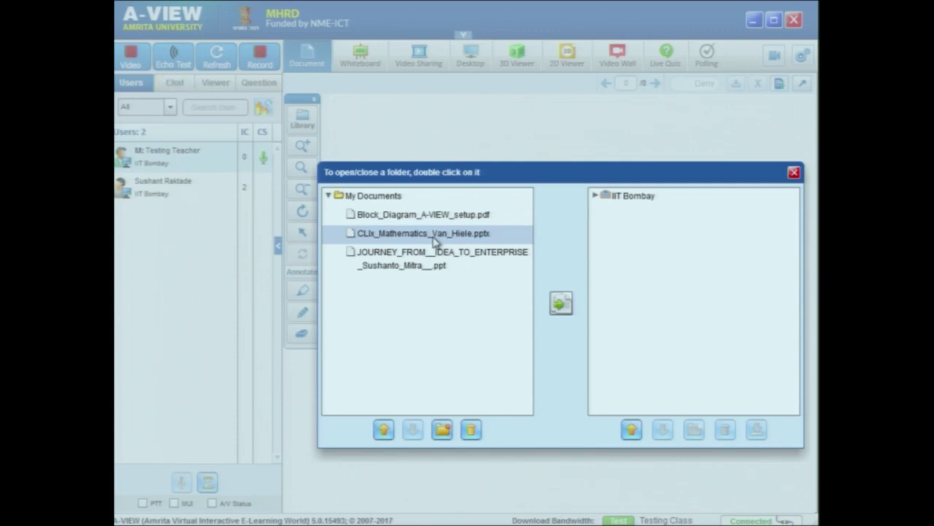
Step: Load CLIx_Mathematics_Van_Hiele.pptx from My Documents and advance the presentation to page 2
left_click(430, 235)
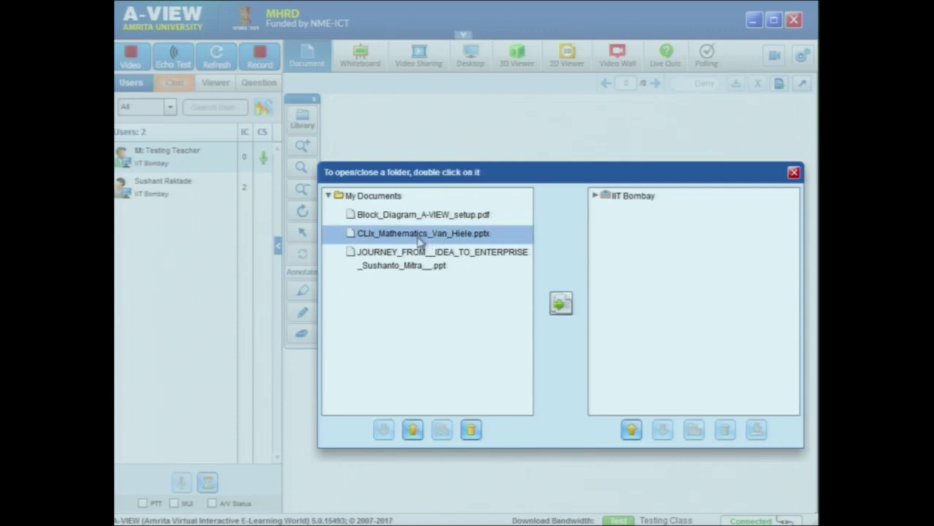
double_click(418, 235)
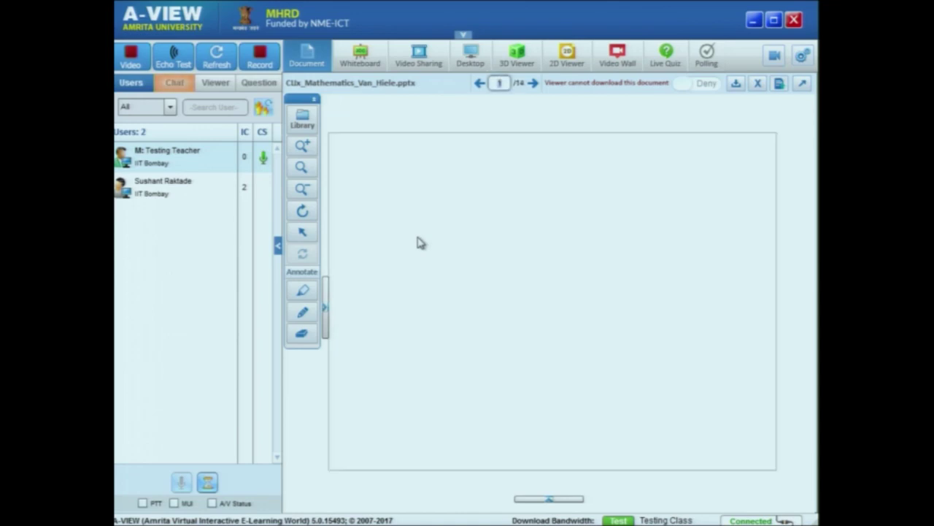
left_click(533, 84)
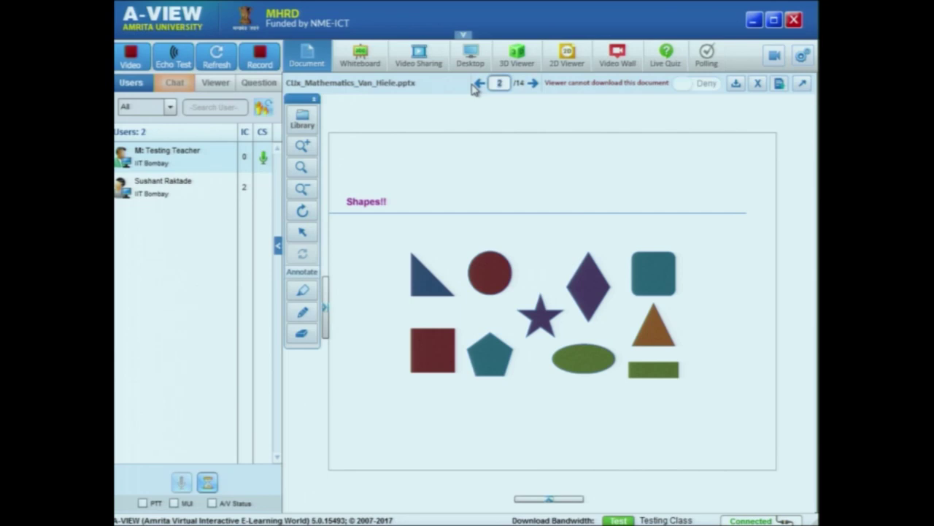
Step: Page forward through the presentation and return to the Overview slide on page 3
left_click(533, 84)
left_click(534, 83)
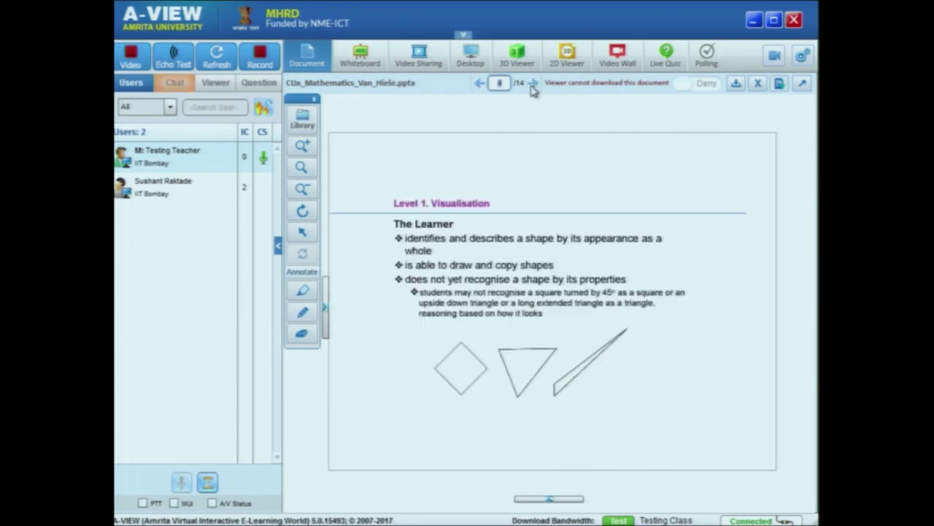
left_click(479, 84)
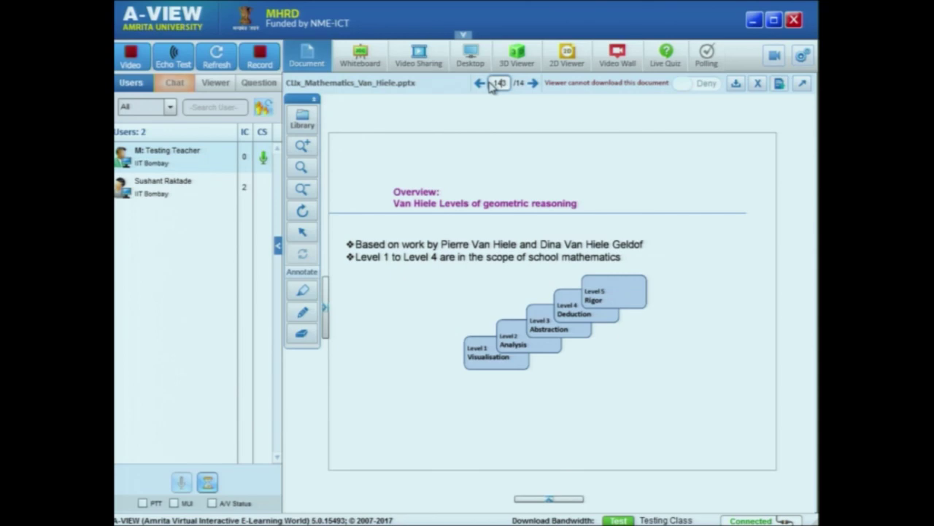
Step: Jump to page 14 of the presentation, return to page 2 by page number, and advance to page 3
left_click(493, 84)
type("1")
key("Return")
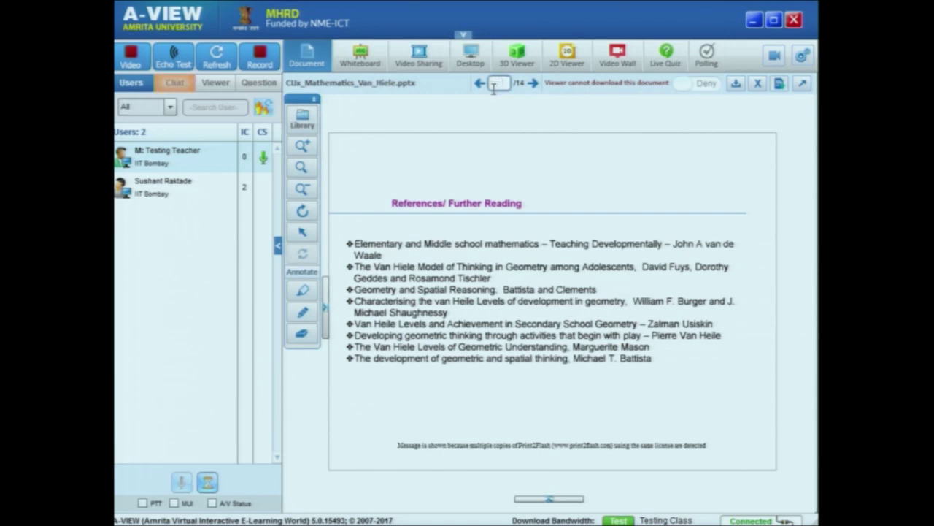
key("Return")
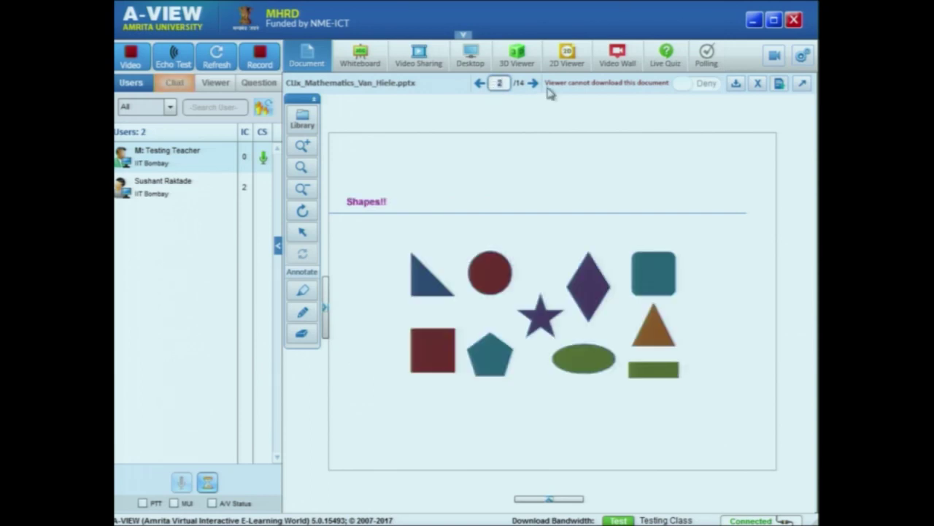
left_click(536, 86)
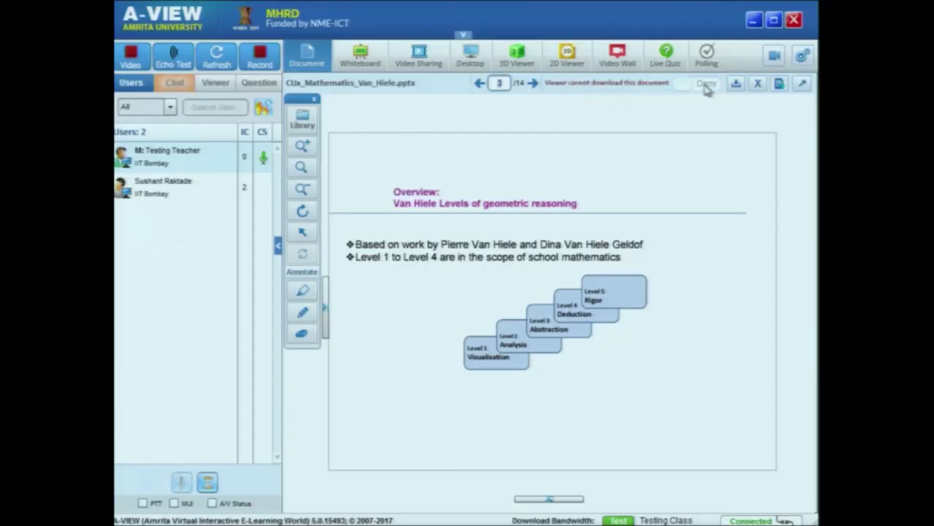
Step: Allow viewers to download the presentation, and erase the pen mark above the slide heading on page 3
left_click(690, 85)
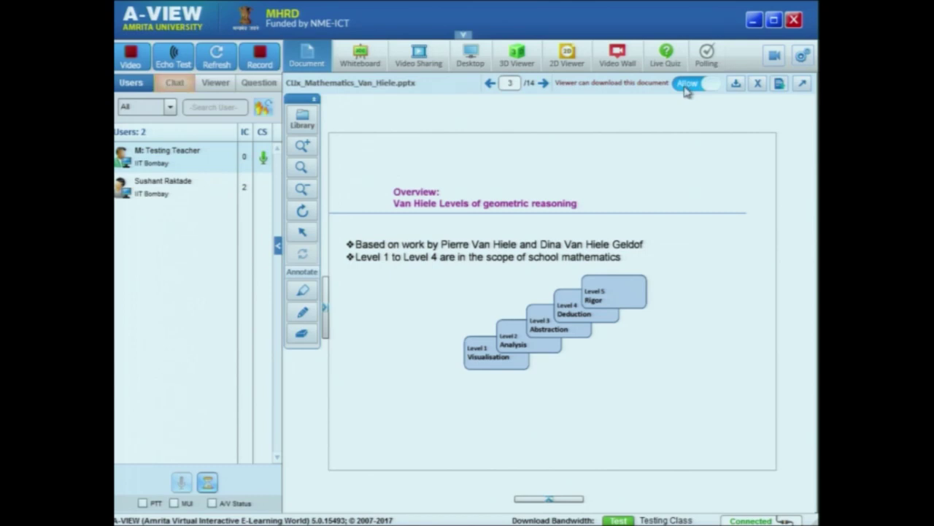
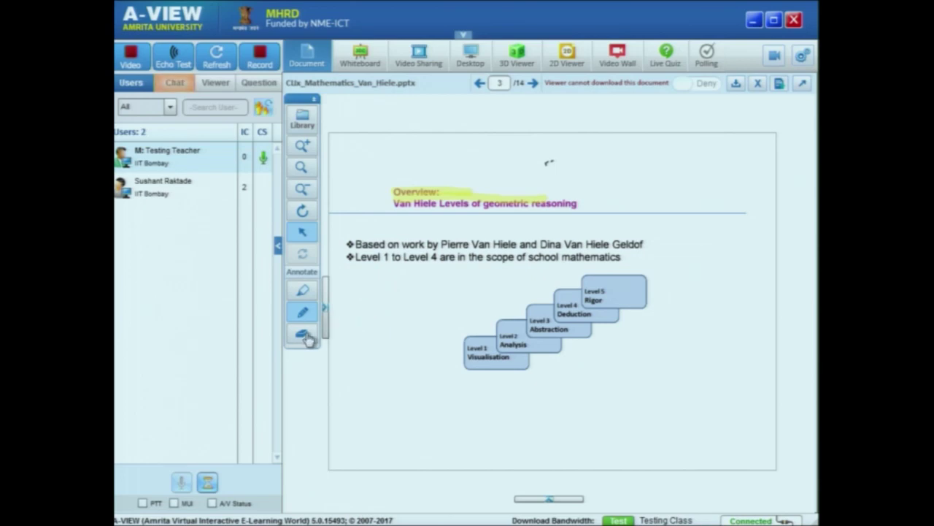
left_click(551, 164)
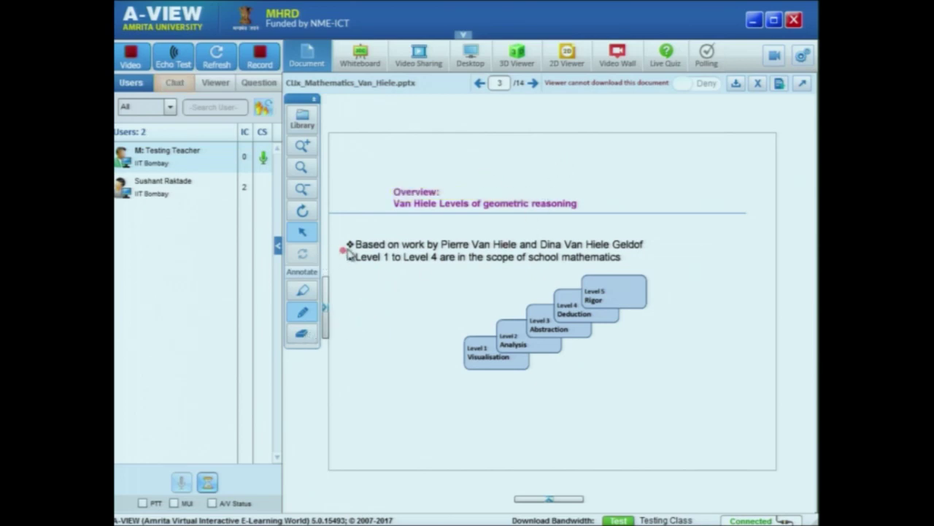
Step: Open the whiteboard and draw a freehand vertical line beside the curved stroke
left_click(368, 64)
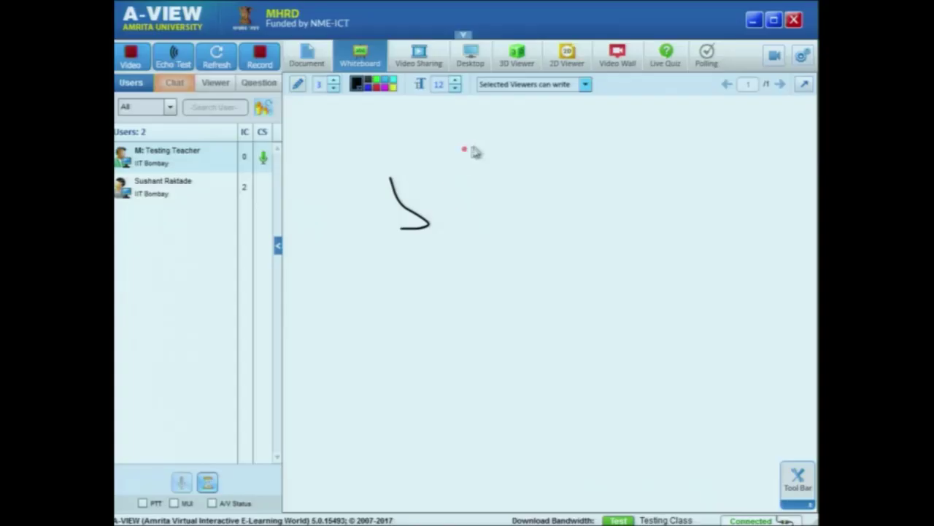
left_click_drag(487, 146, 485, 245)
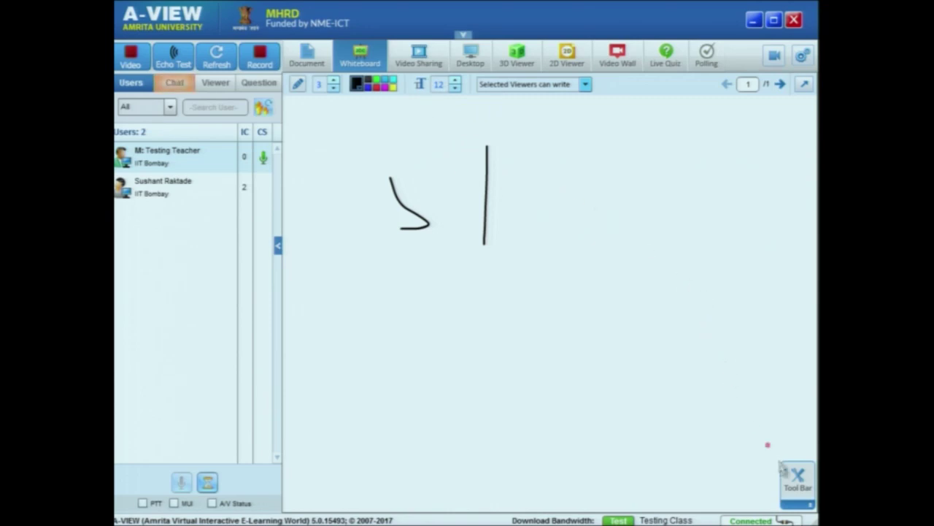
Step: Erase the freehand strokes from the whiteboard with the large eraser
left_click(797, 480)
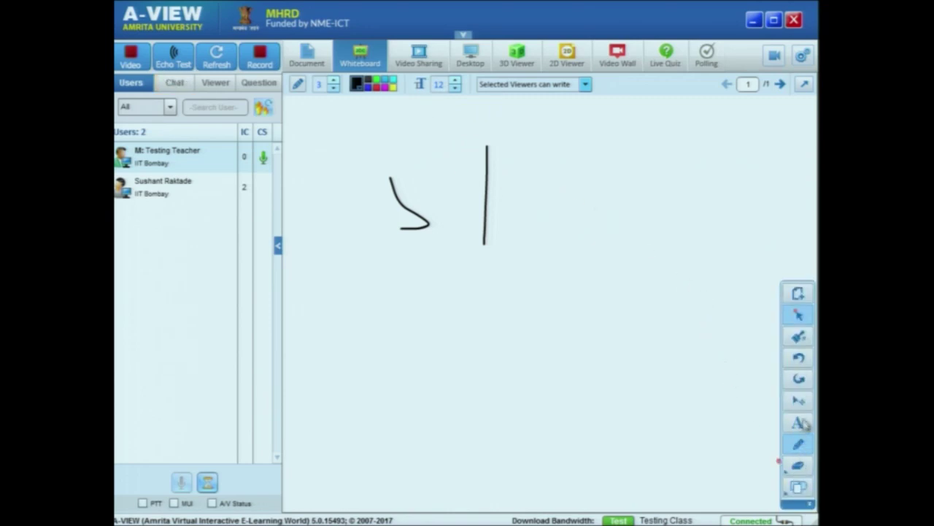
left_click(798, 468)
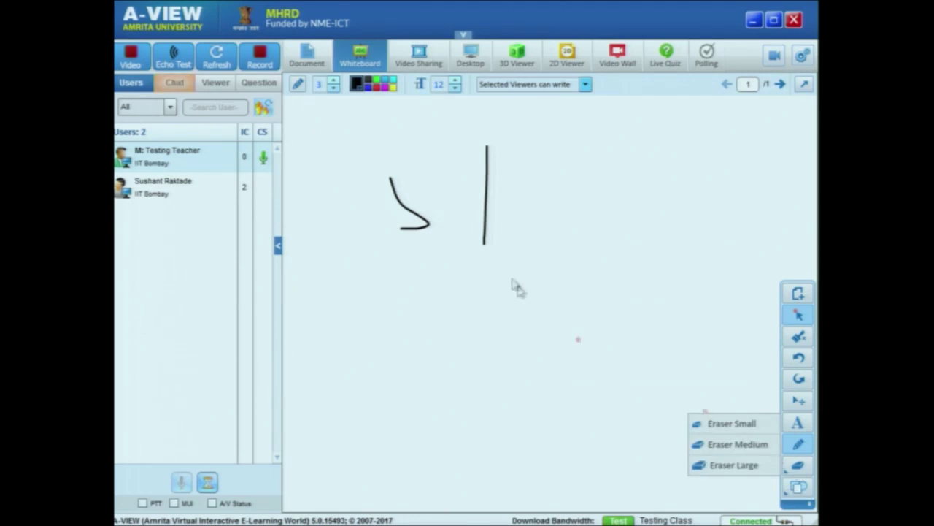
left_click(707, 468)
mouse_move(492, 162)
left_mouse_down()
mouse_move(484, 260)
mouse_move(490, 142)
mouse_move(401, 192)
mouse_move(478, 305)
left_mouse_up()
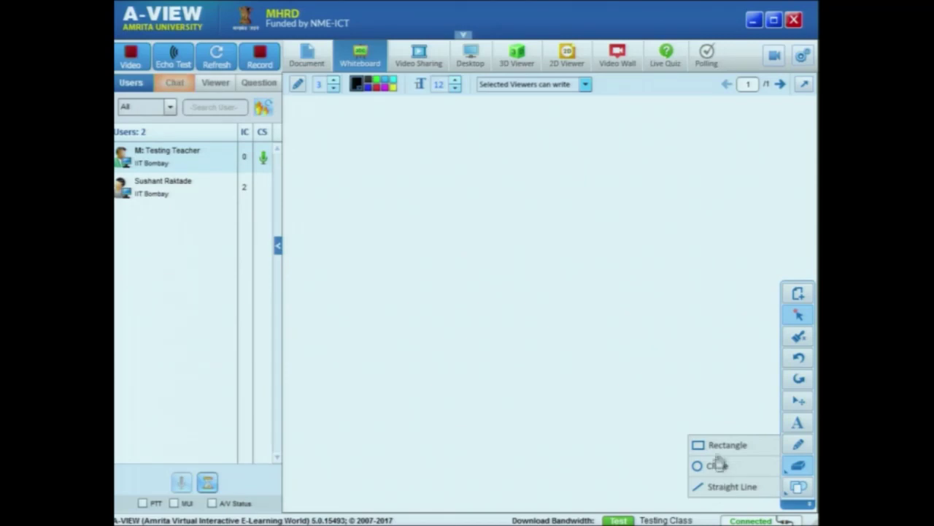
Step: Draw three progressively smaller rectangles on the whiteboard, stepping diagonally downward and joined corner to corner
left_click(719, 447)
left_click_drag(446, 296, 516, 333)
left_click_drag(515, 332, 567, 358)
left_click_drag(566, 358, 592, 370)
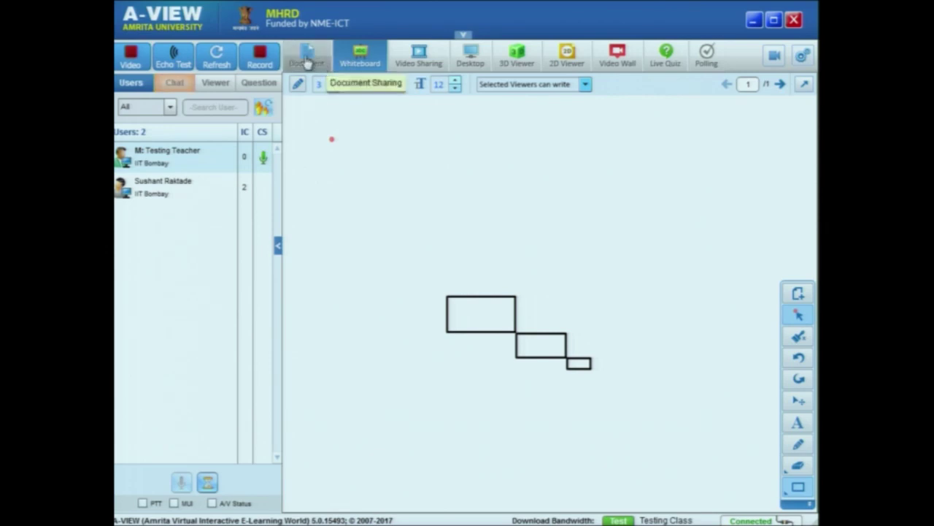
Step: View the shared presentation again and return to the whiteboard
left_click(308, 59)
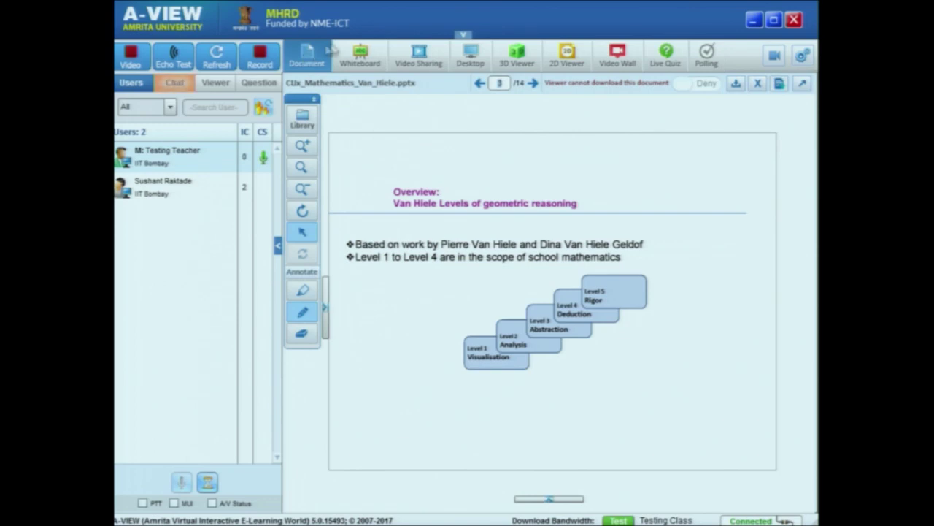
left_click(361, 53)
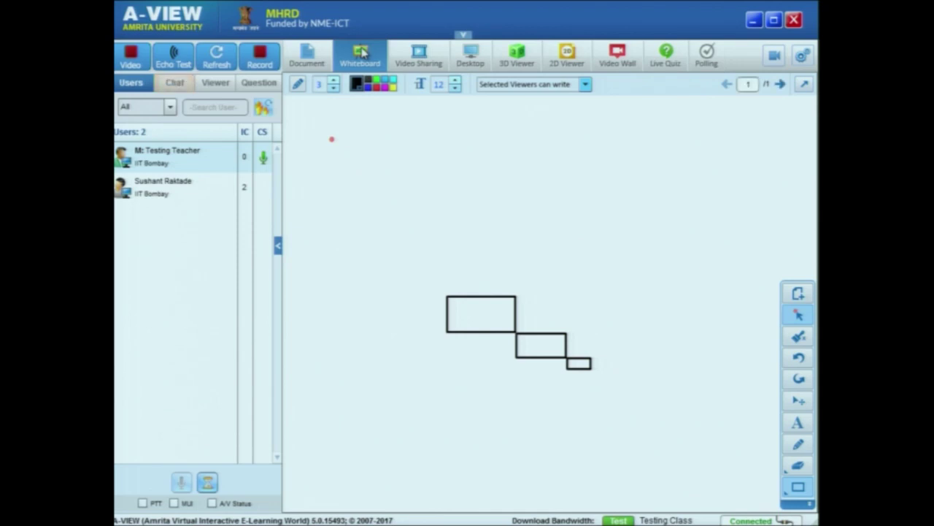
Step: Share the desktop in Screen Area mode at Low quality, and stop the sharing after minimising the classroom window
left_click(474, 63)
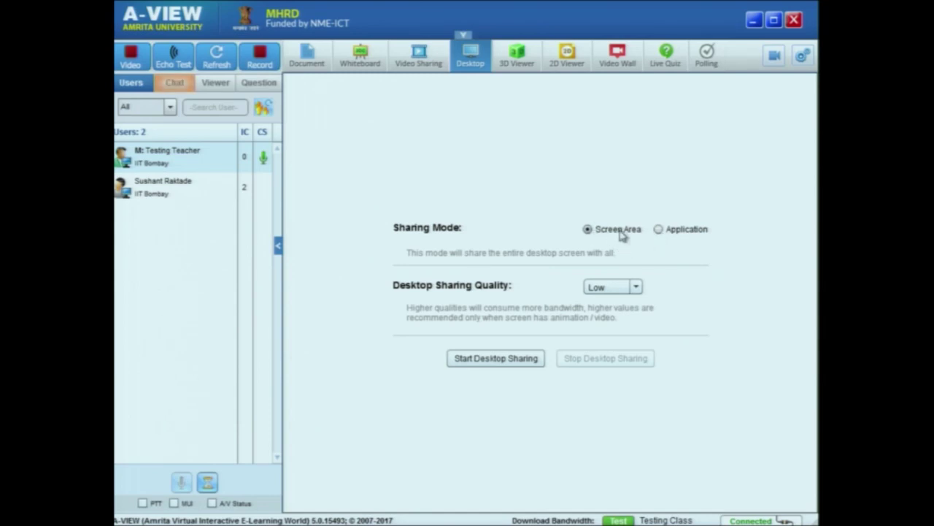
left_click(518, 360)
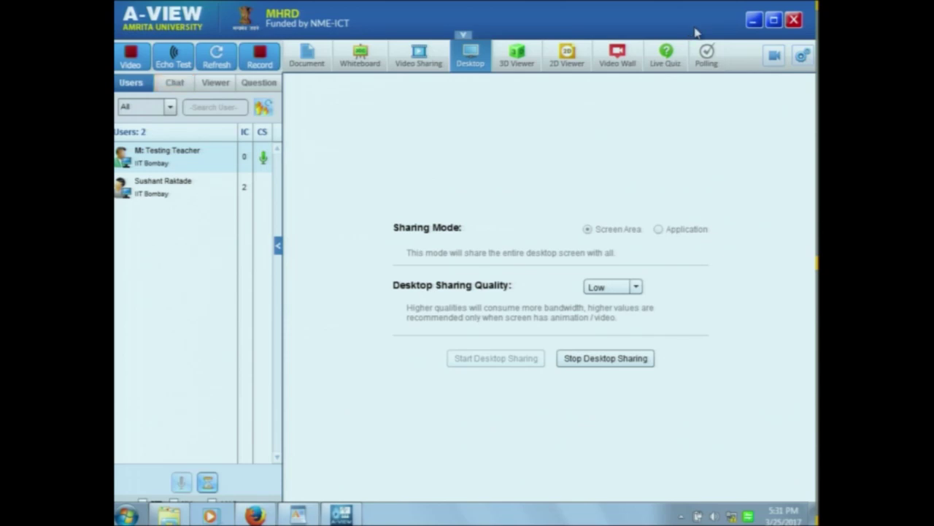
left_click(751, 24)
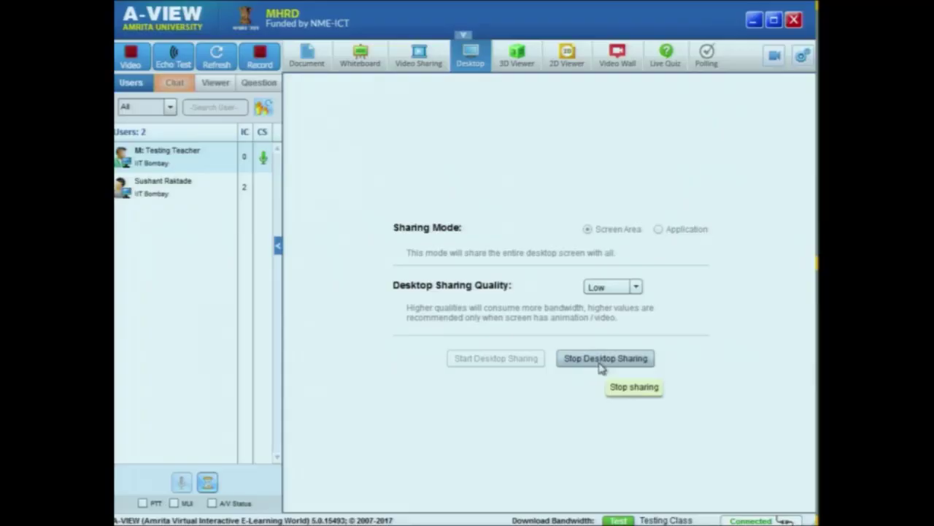
left_click(597, 365)
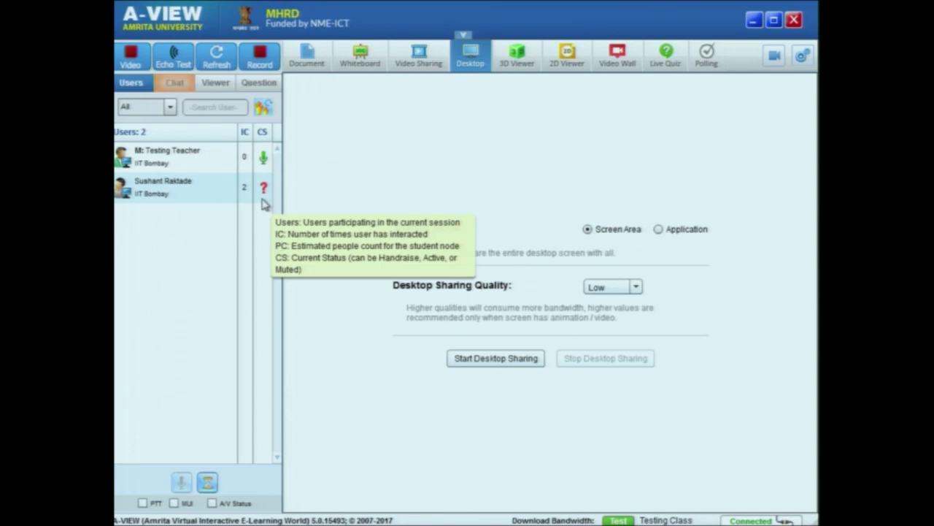
Step: Start an interaction with the student who is raising a question, and open the Video Wall
left_click(154, 187)
right_click(154, 187)
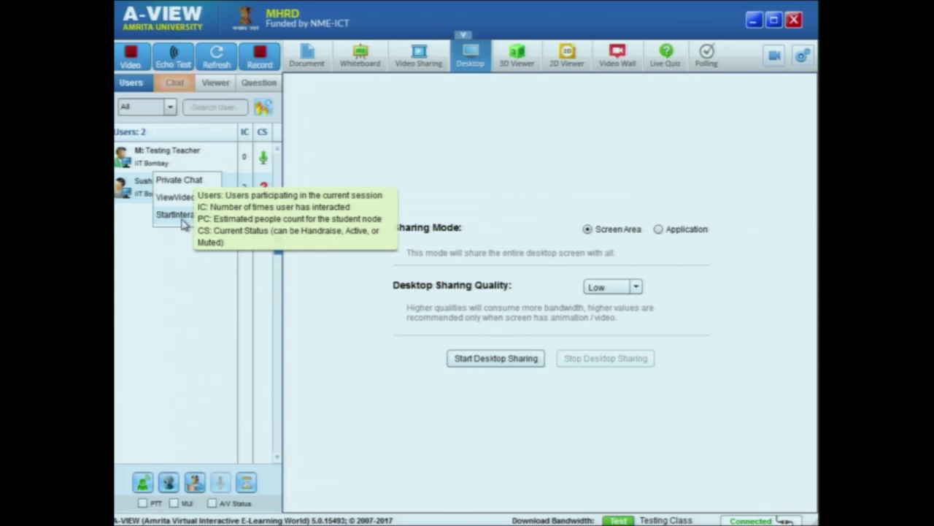
left_click(182, 218)
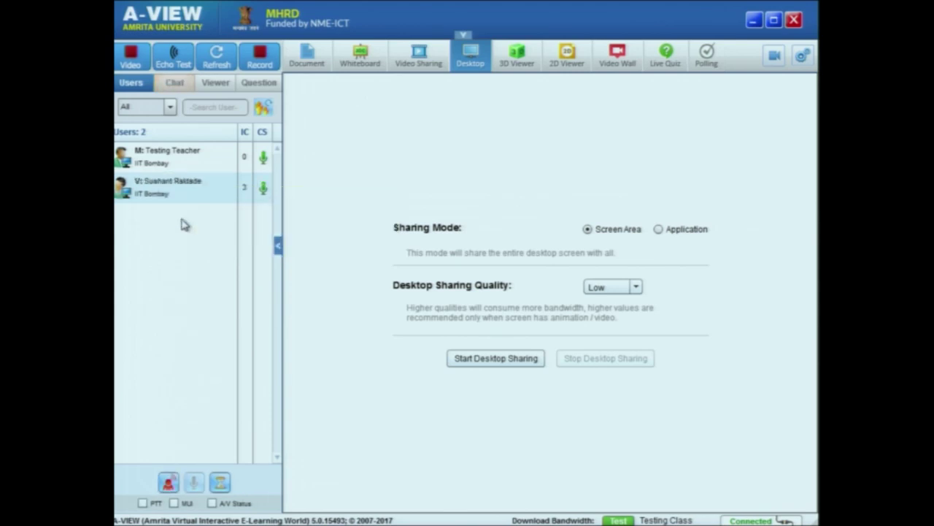
left_click(613, 64)
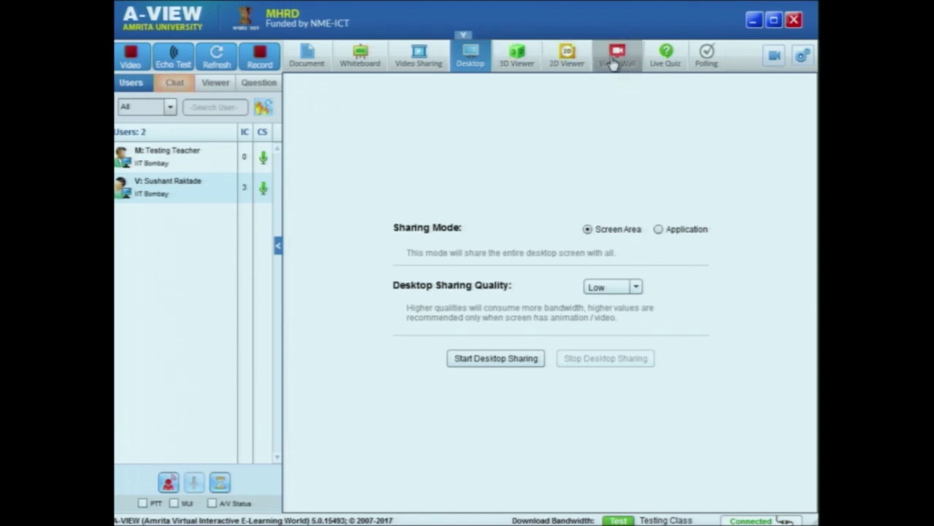